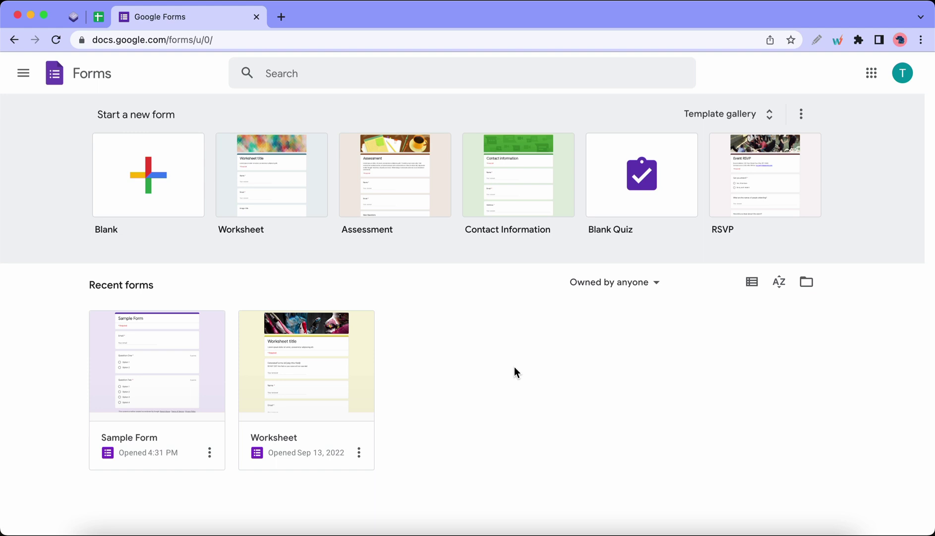
# Open Sample Form for editing.
pyautogui.click(194, 376)
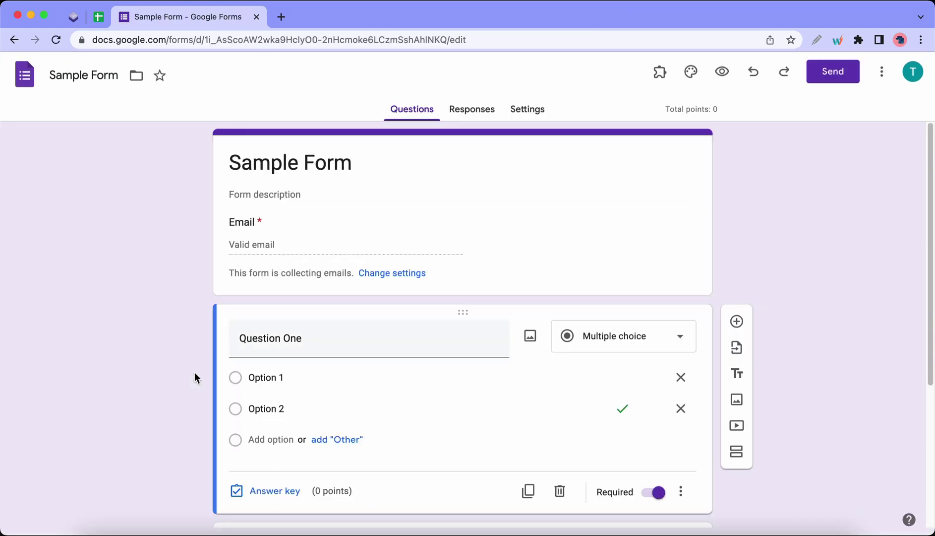
pyautogui.scroll(-3, 412, 392)
pyautogui.scroll(3, 413, 392)
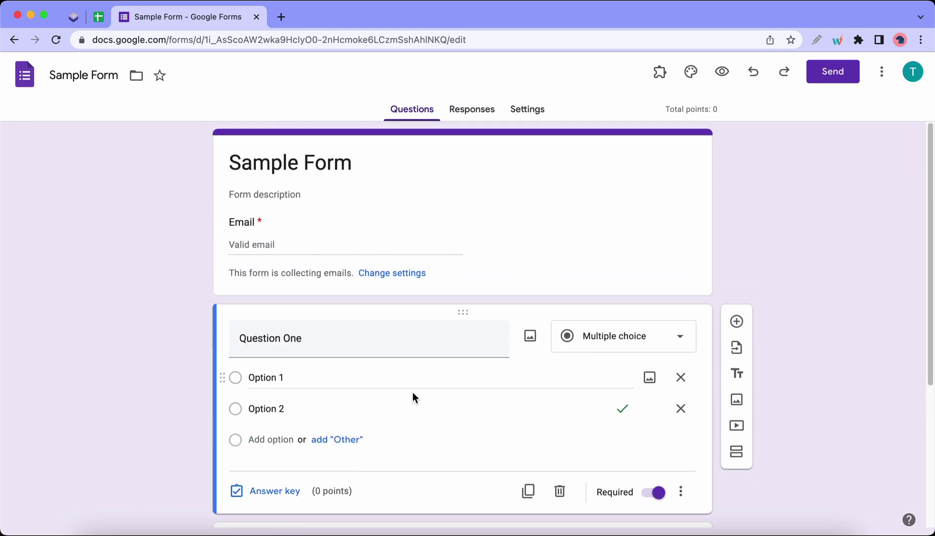
# From the Responses tab, create a new 'Sample Form (Responses)' spreadsheet, then return to the form.
pyautogui.click(475, 111)
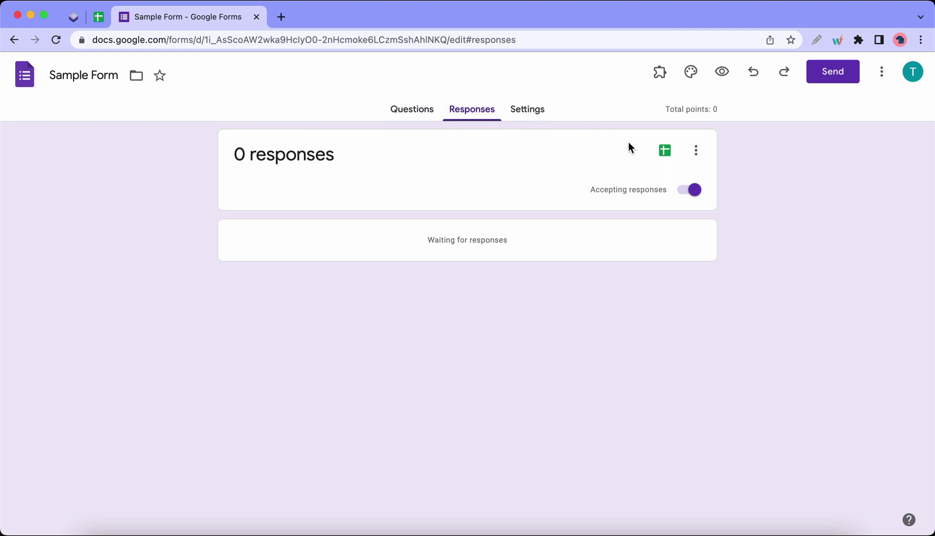
pyautogui.click(663, 151)
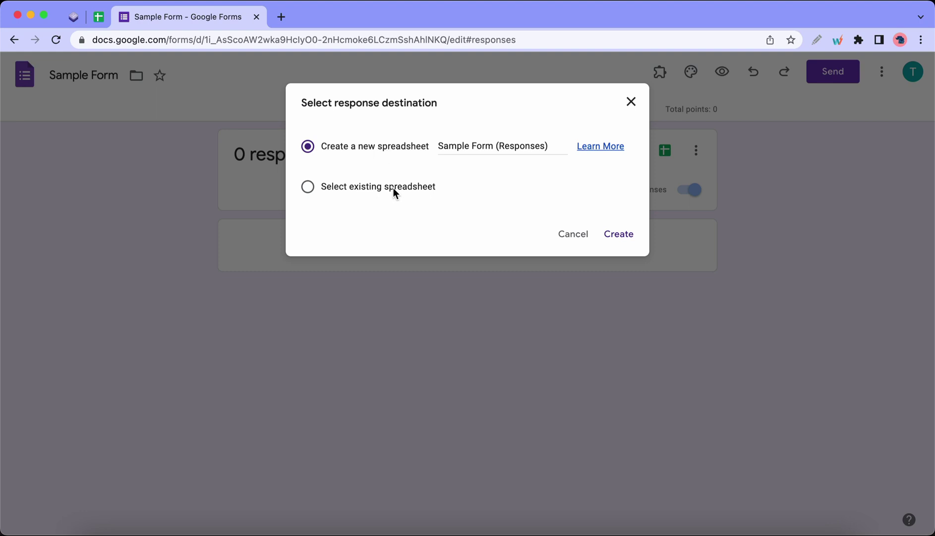
pyautogui.click(620, 234)
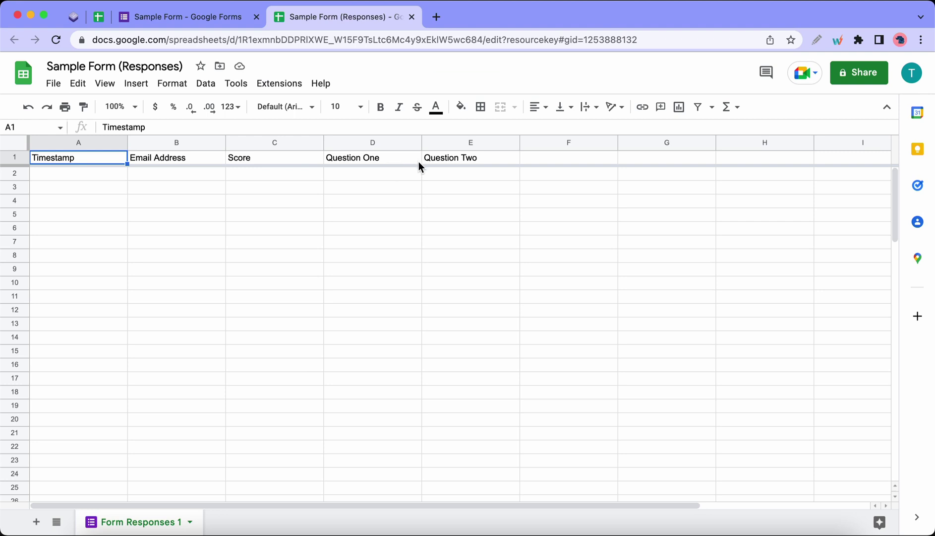
pyautogui.click(216, 16)
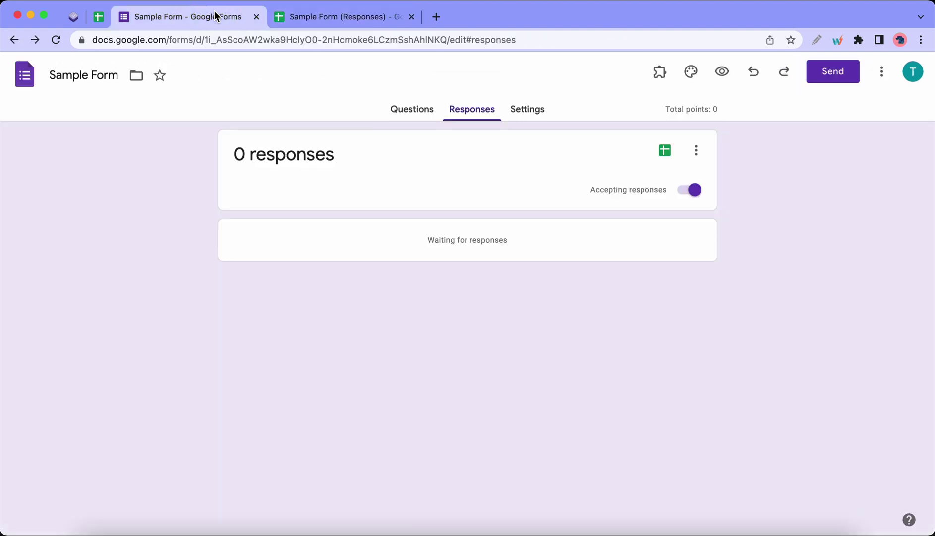
# Preview Sample Form as a respondent.
pyautogui.click(419, 110)
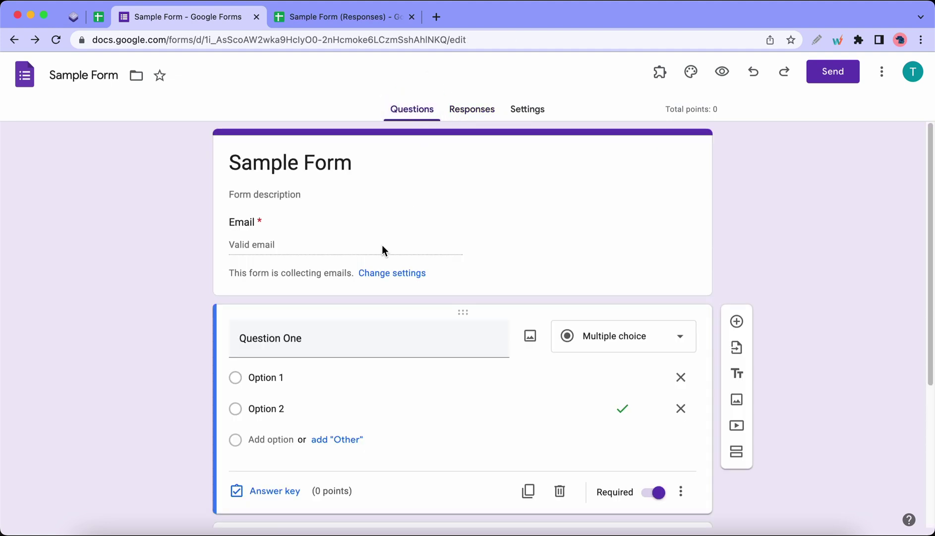
pyautogui.click(722, 71)
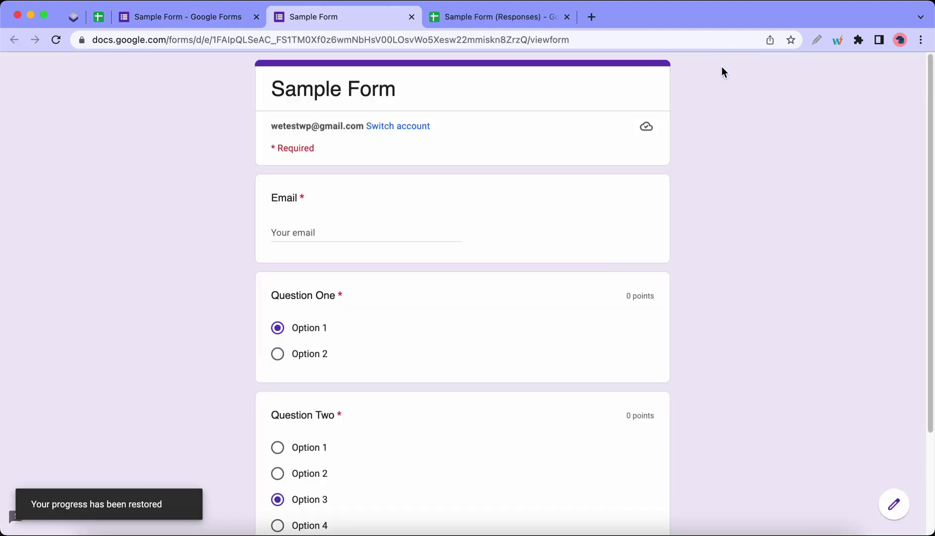
pyautogui.scroll(-5, 383, 311)
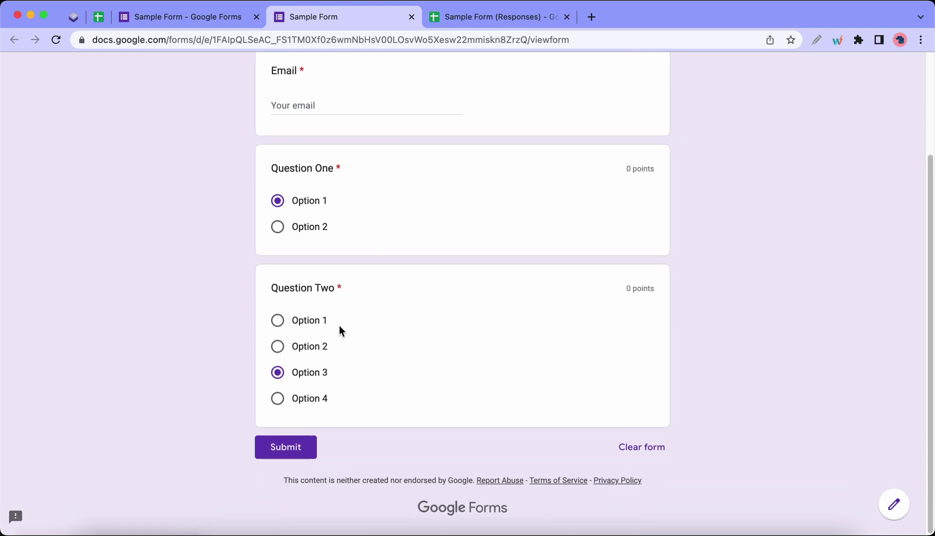
pyautogui.scroll(3, 301, 219)
pyautogui.scroll(-3, 302, 232)
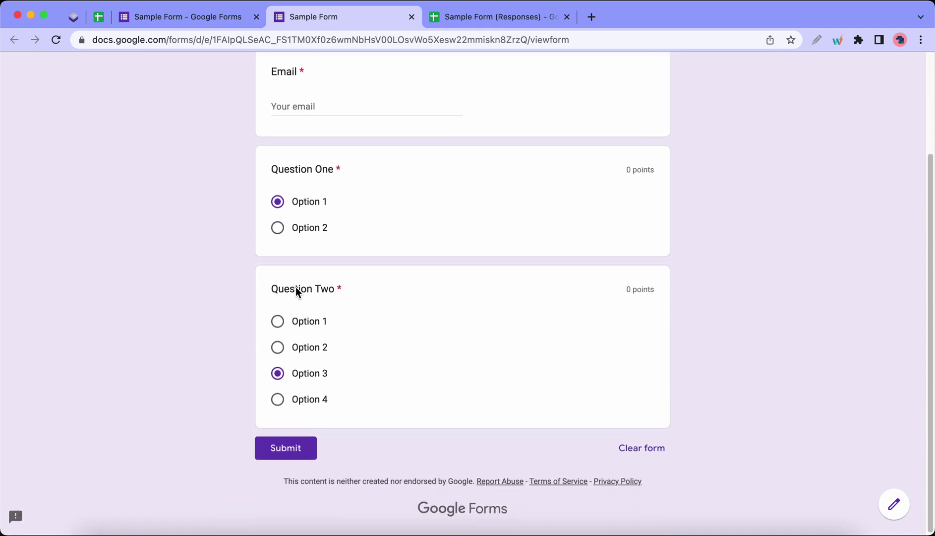
pyautogui.scroll(3, 298, 292)
# Copy the account e-mail into the Email answer and edit it.
pyautogui.moveTo(358, 128); pyautogui.dragTo(271, 127)
pyautogui.rightClick(286, 130)
pyautogui.click(315, 157)
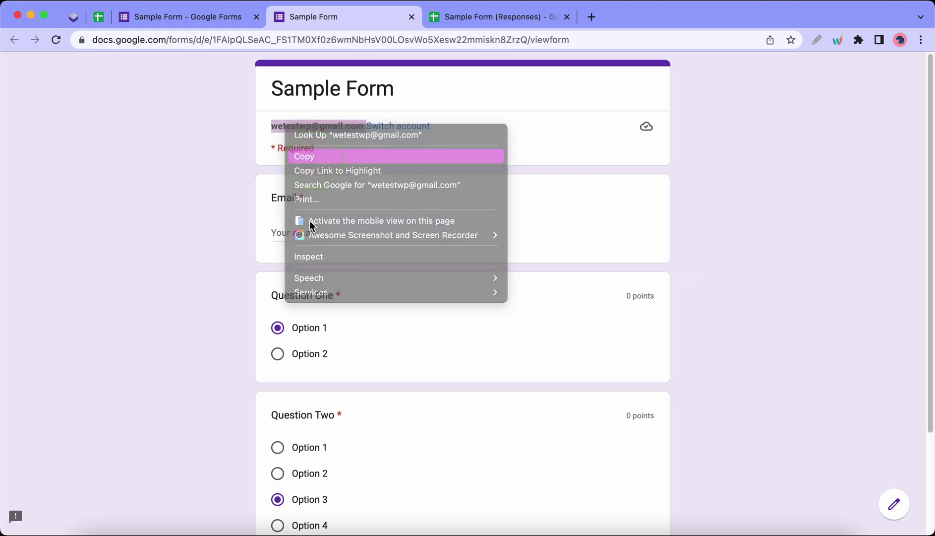
pyautogui.click(302, 230)
pyautogui.press('super+v')
pyautogui.click(298, 229)
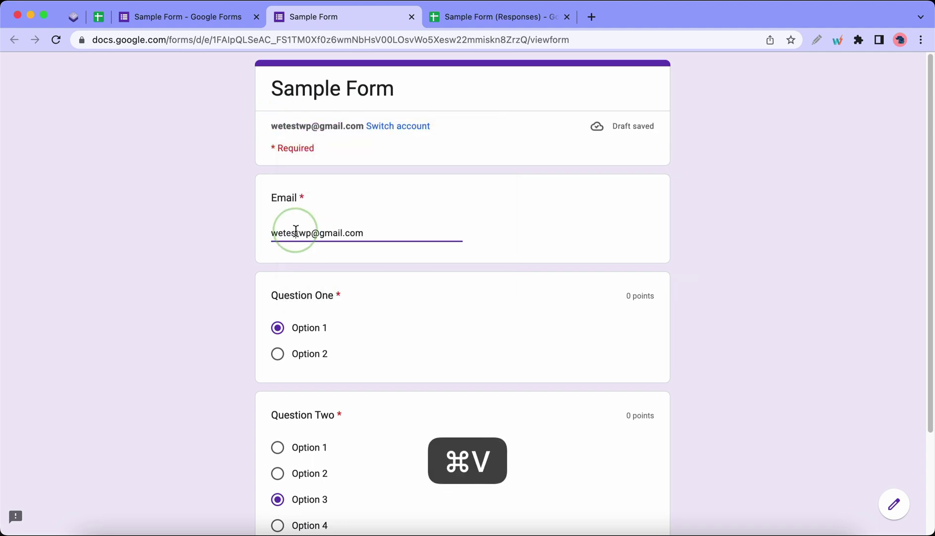
pyautogui.write('ss')
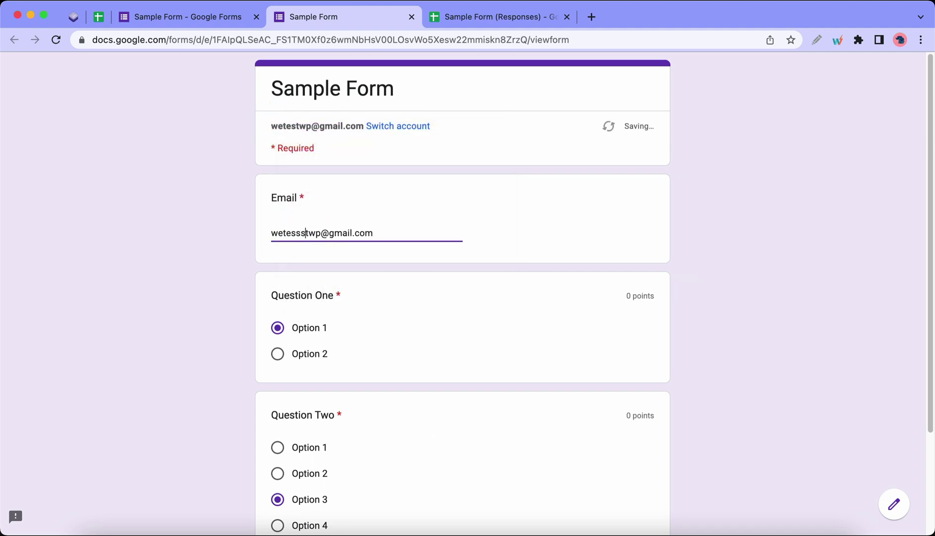
pyautogui.click(469, 262)
# Submit the test response and check it in the responses spreadsheet.
pyautogui.scroll(-3, 406, 271)
pyautogui.click(307, 449)
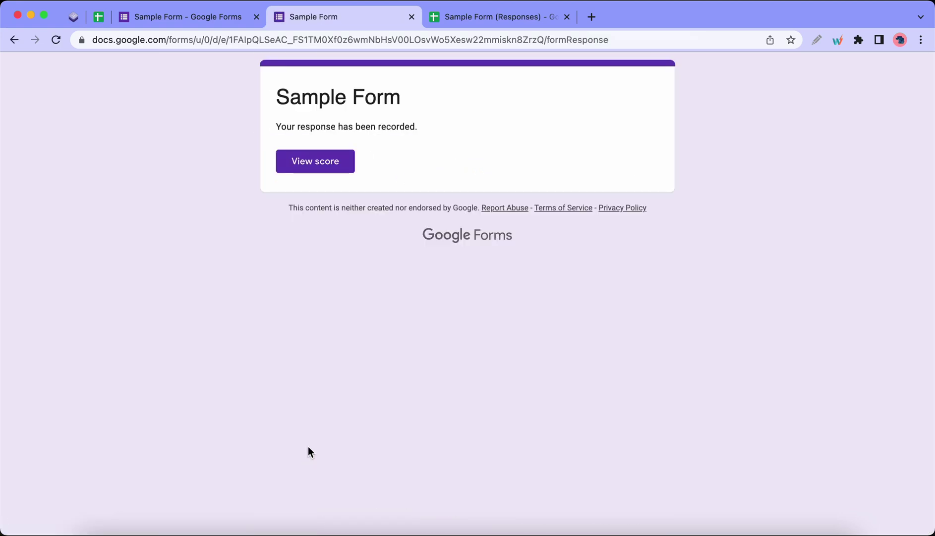
pyautogui.click(475, 21)
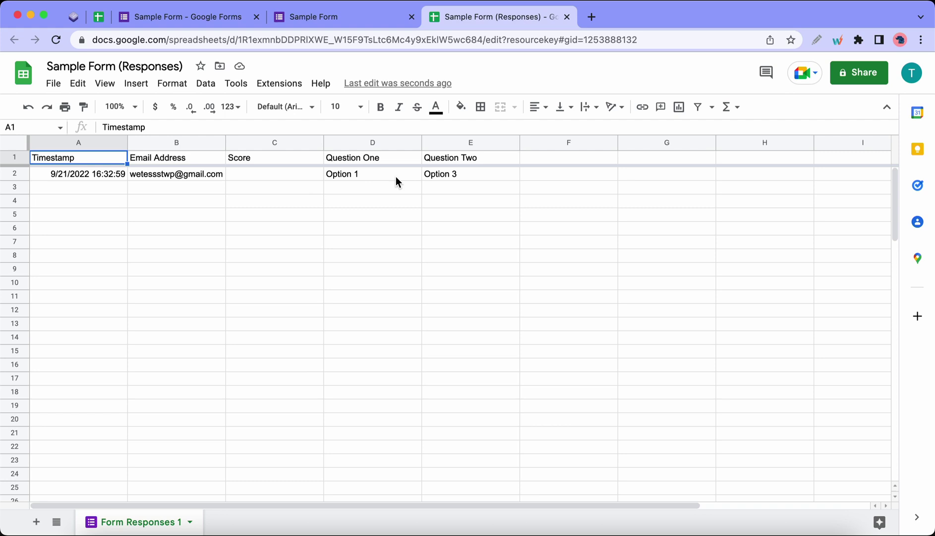
# Close the Sample Form (Responses) spreadsheet tab and the form preview tab.
pyautogui.click(566, 17)
pyautogui.click(411, 17)
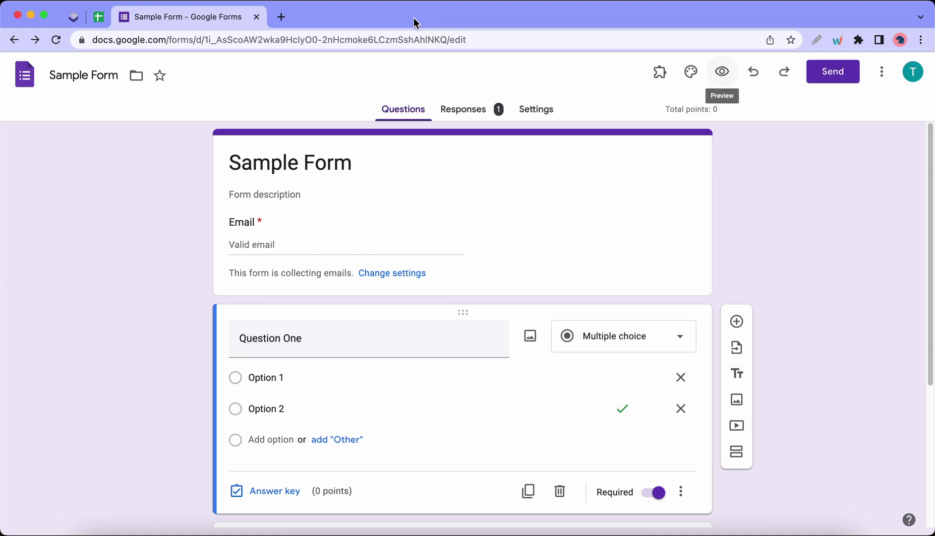
# Search the add-on Marketplace for 'extended form' and open Timer for Google Forms.
pyautogui.click(881, 73)
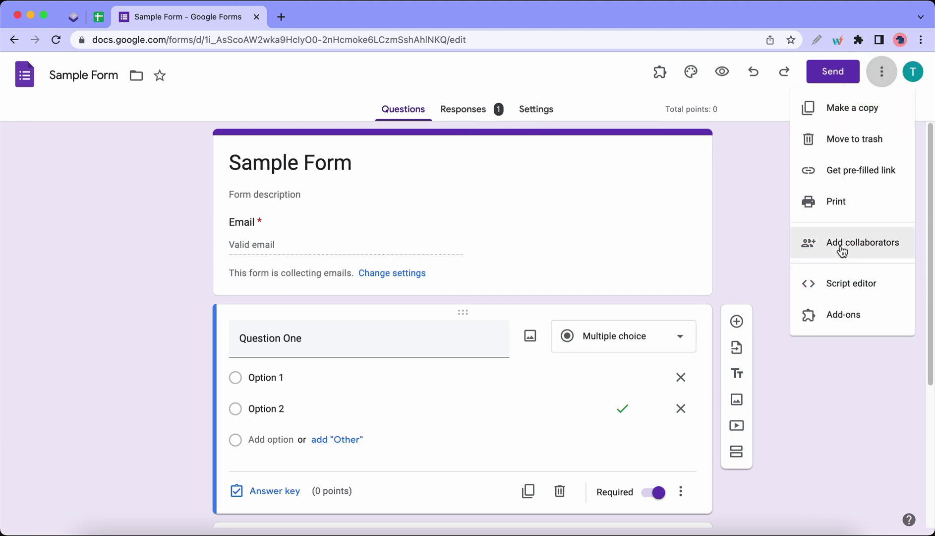
pyautogui.click(837, 313)
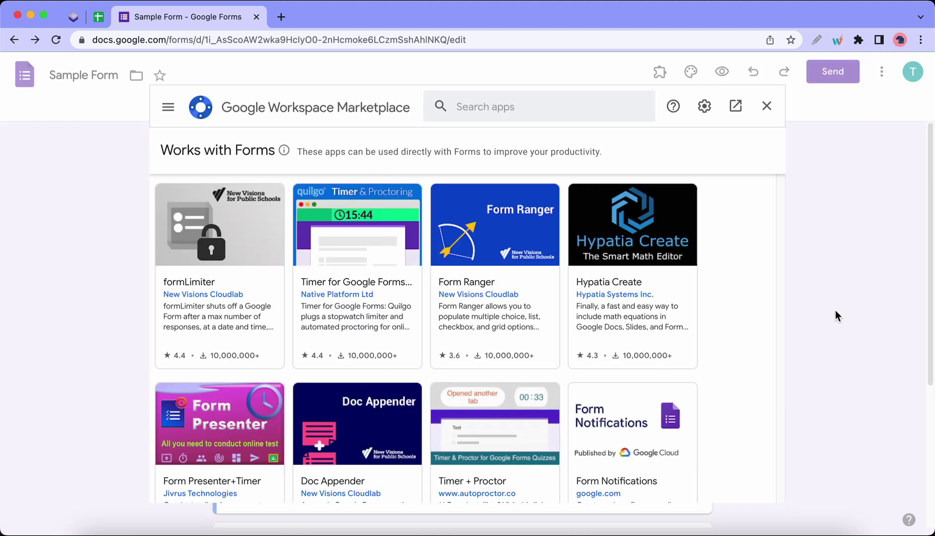
pyautogui.click(595, 113)
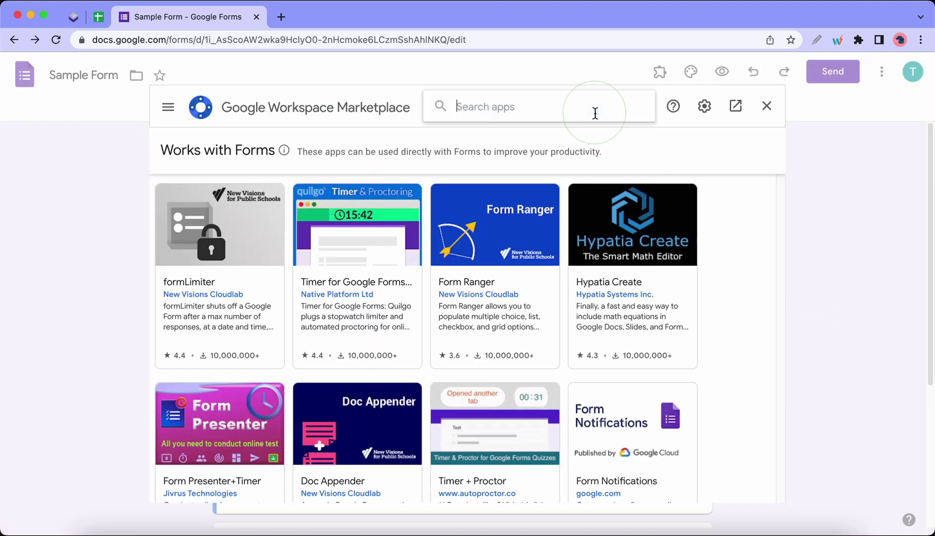
pyautogui.write('extended ')
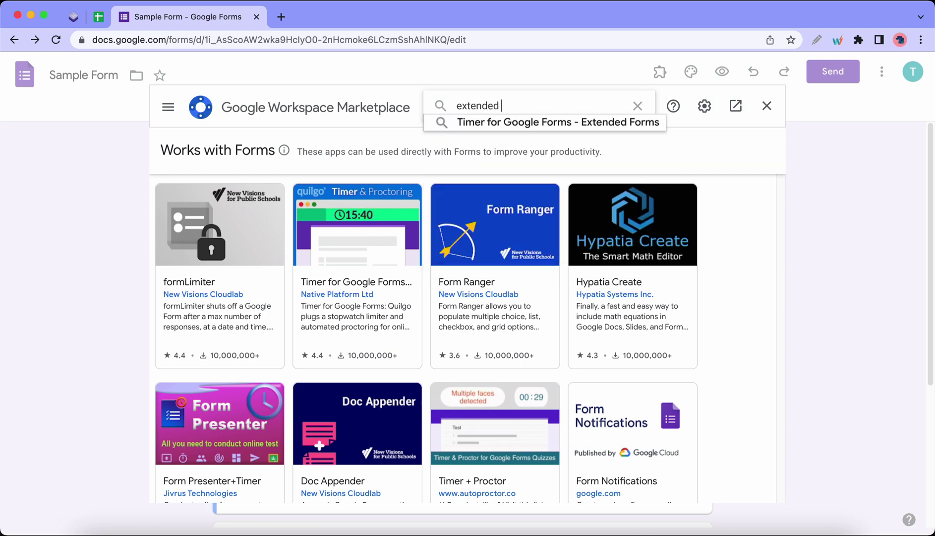
pyautogui.write('forms')
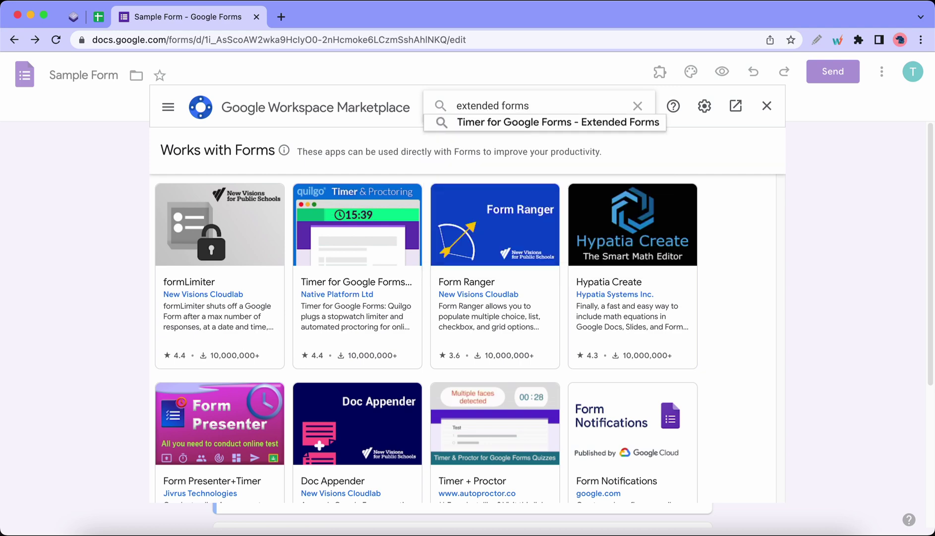
pyautogui.click(588, 127)
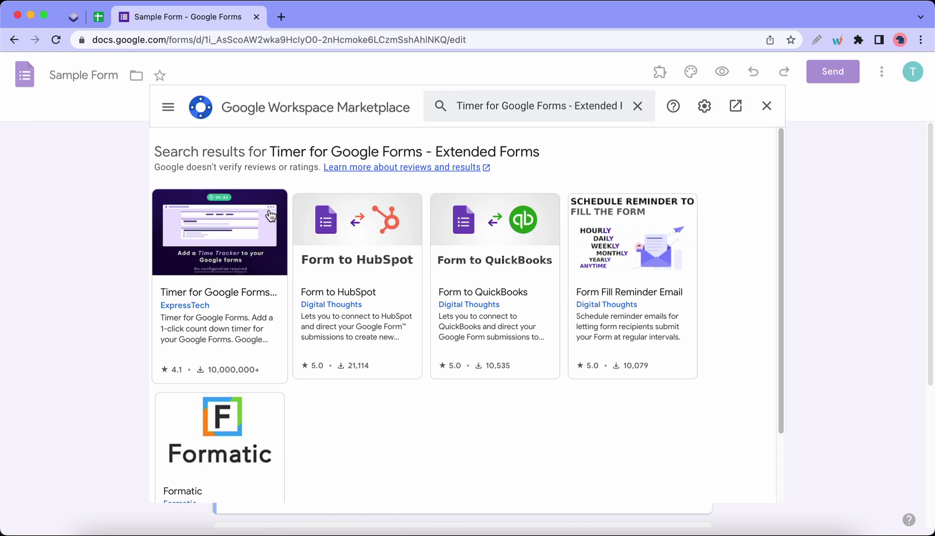
pyautogui.click(253, 217)
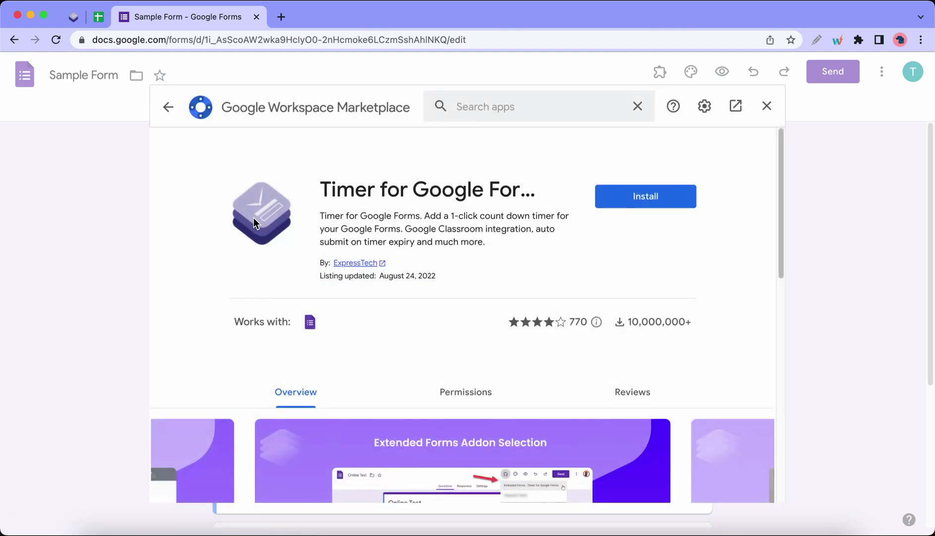
# Install Timer for Google Forms - Extended Forms, granting account access, and view installed add-ons.
pyautogui.click(642, 202)
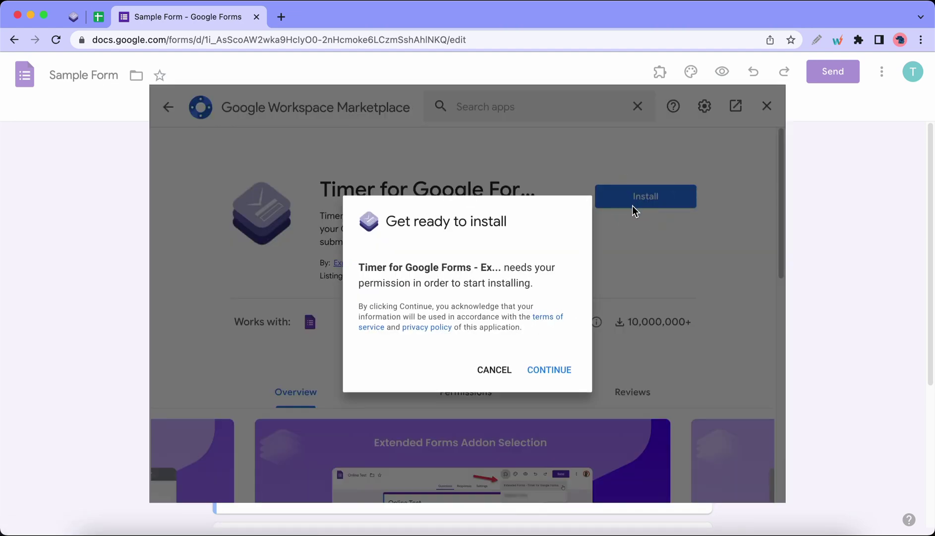
pyautogui.click(554, 369)
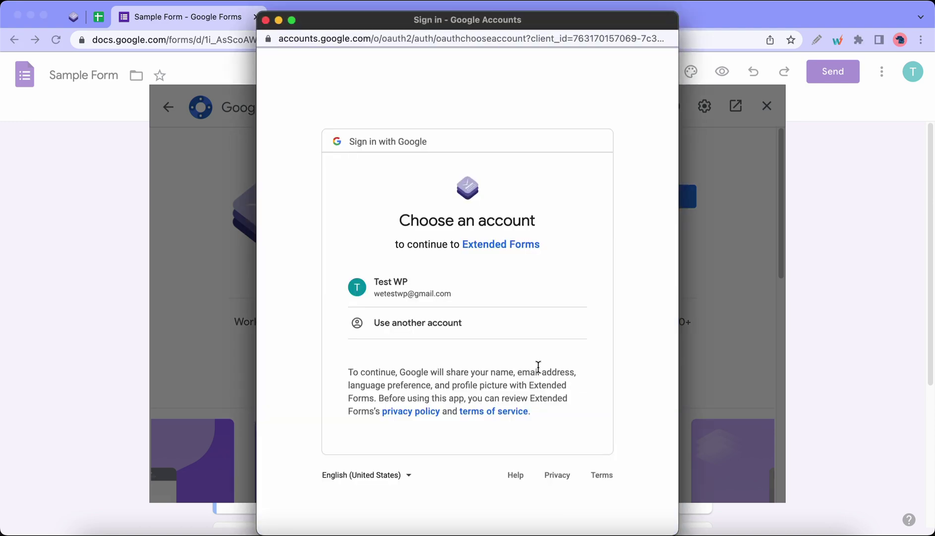
pyautogui.click(494, 296)
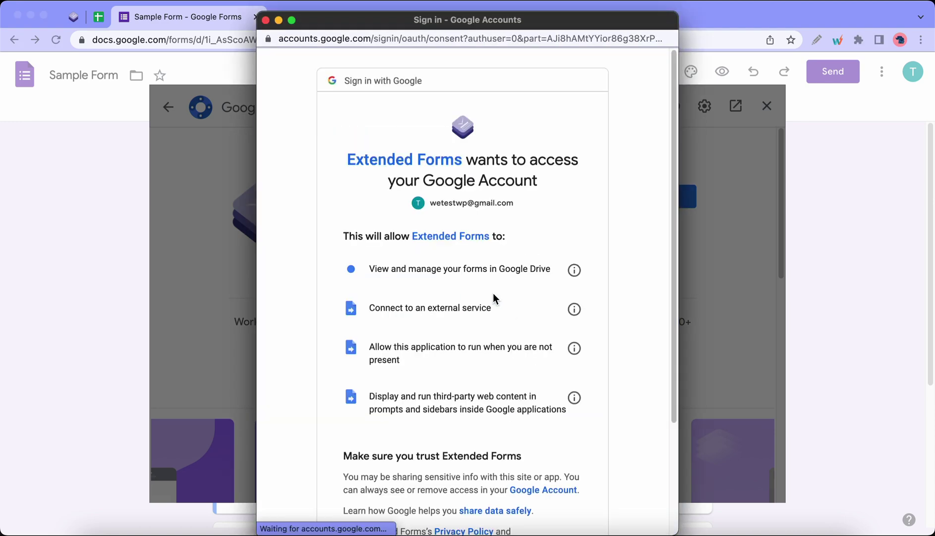
pyautogui.scroll(-5, 494, 295)
pyautogui.click(538, 444)
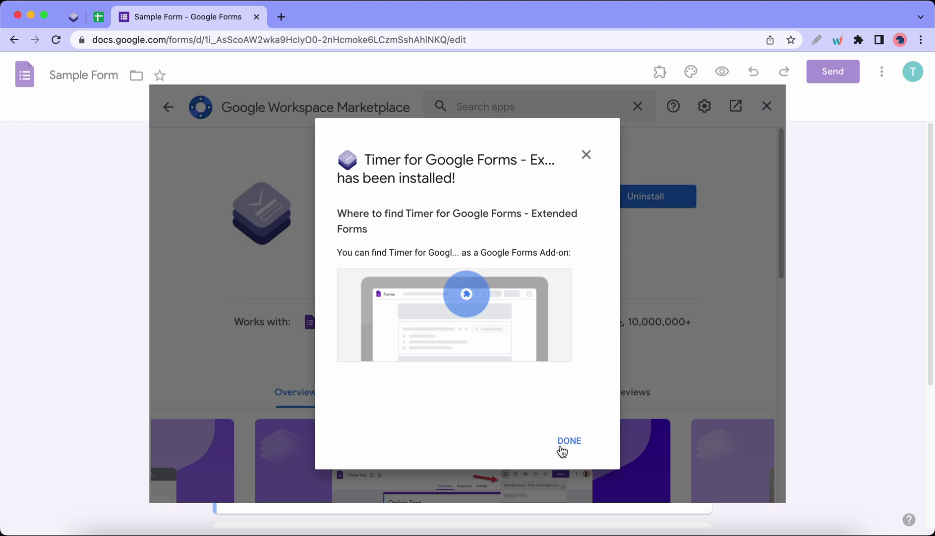
pyautogui.click(568, 441)
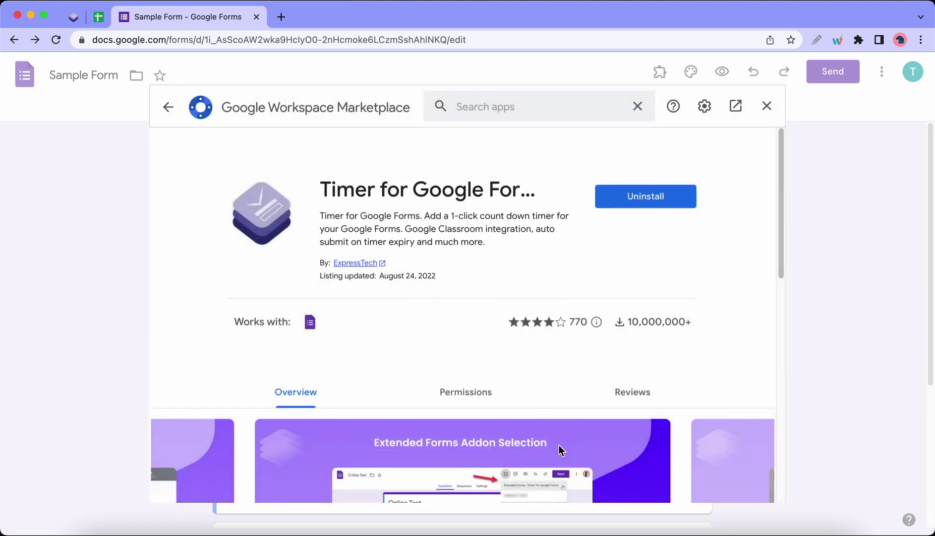
pyautogui.click(767, 106)
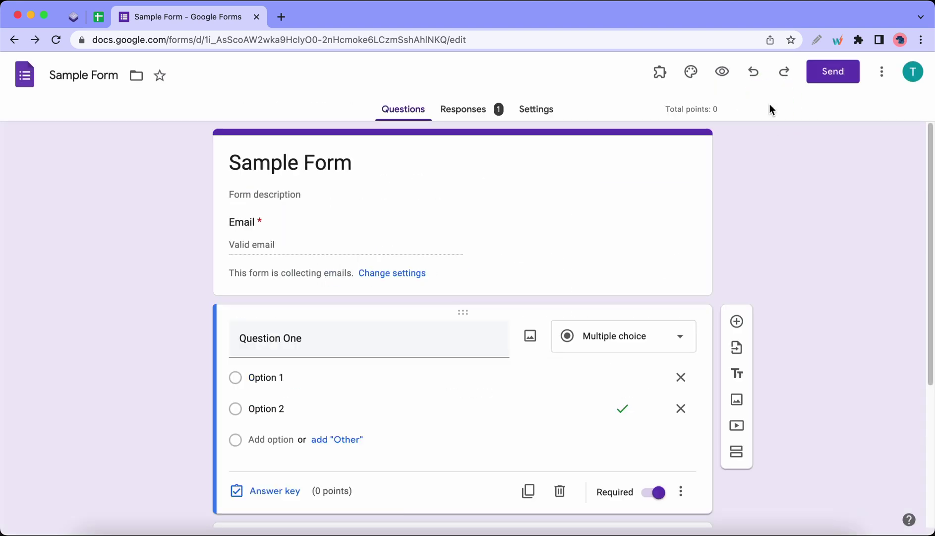
pyautogui.click(660, 72)
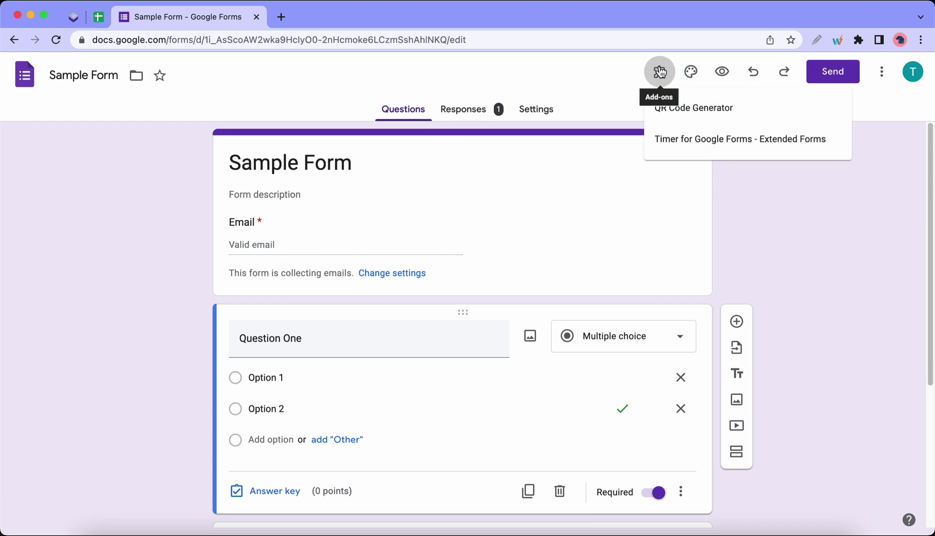
# Open the Extended Forms timer add-on and its Configure panel.
pyautogui.click(687, 139)
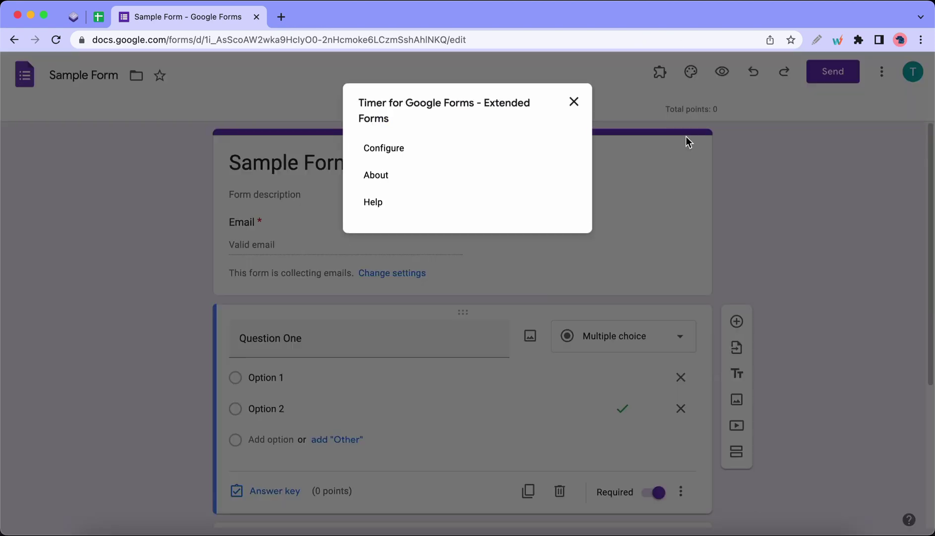
pyautogui.click(400, 148)
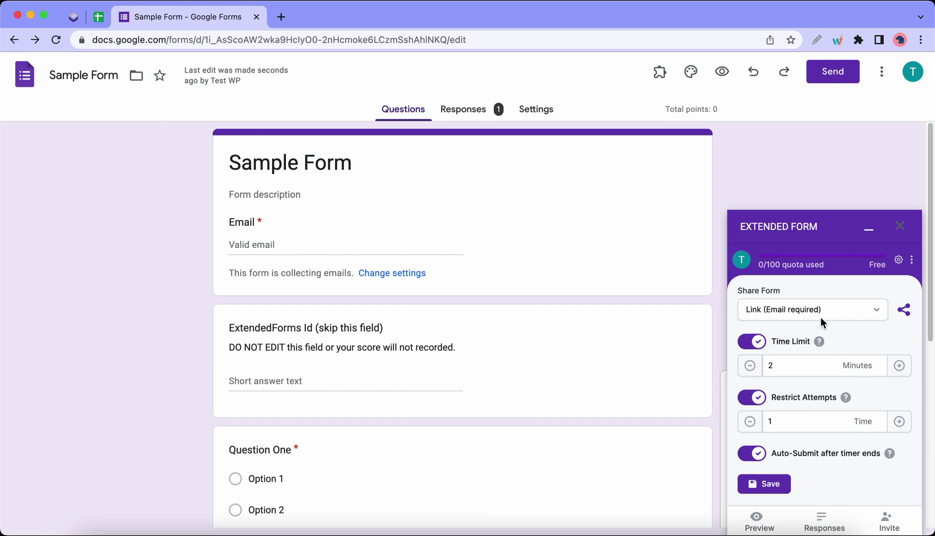
# Keep link sharing with email required, set the time limit to 1 Minute, and save.
pyautogui.click(859, 315)
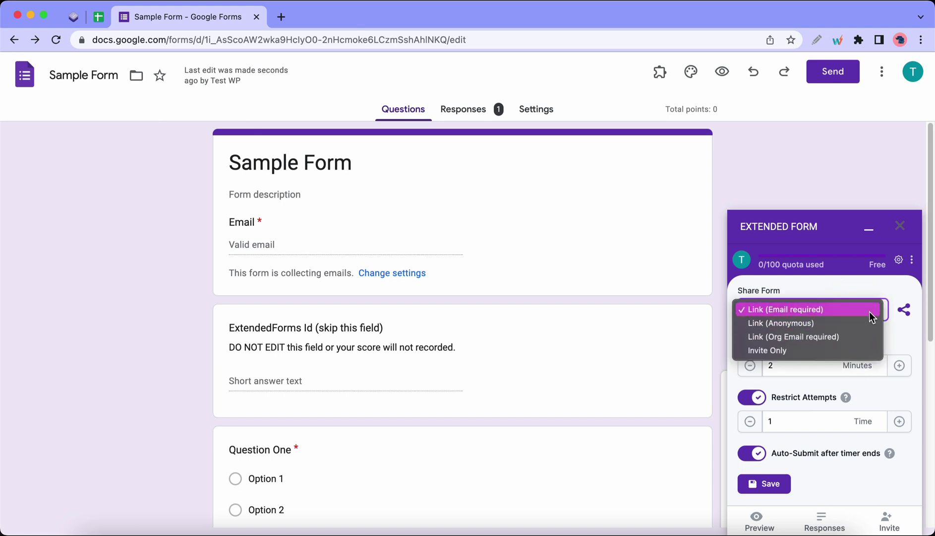
pyautogui.click(900, 331)
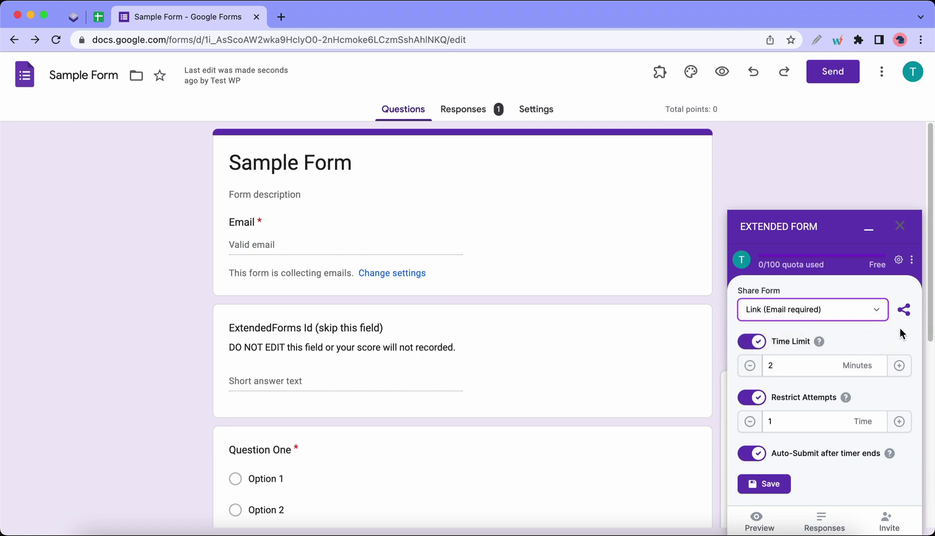
pyautogui.click(769, 340)
pyautogui.click(771, 341)
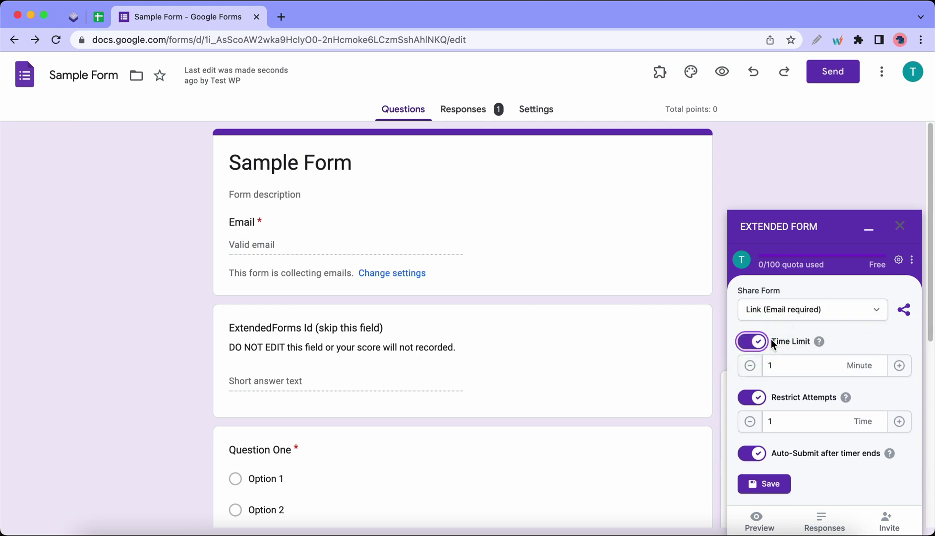
pyautogui.click(899, 365)
pyautogui.click(899, 366)
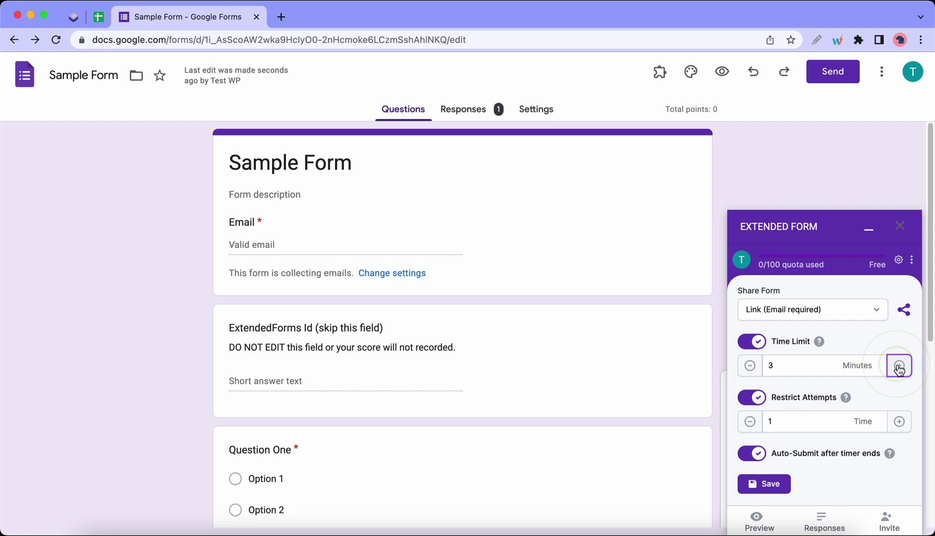
pyautogui.click(899, 365)
pyautogui.click(899, 365)
pyautogui.click(899, 366)
pyautogui.click(749, 365)
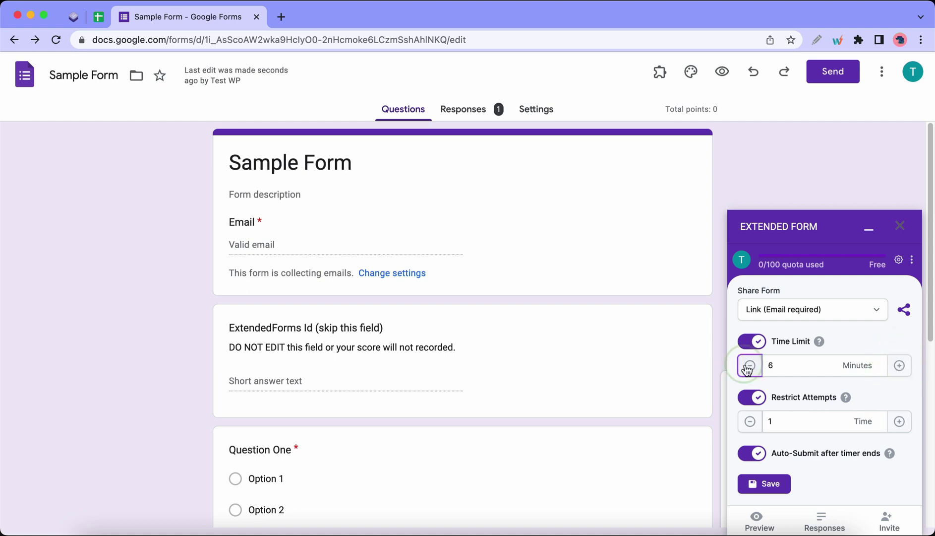
pyautogui.click(749, 366)
pyautogui.click(749, 365)
pyautogui.click(749, 365)
pyautogui.click(748, 366)
pyautogui.click(749, 366)
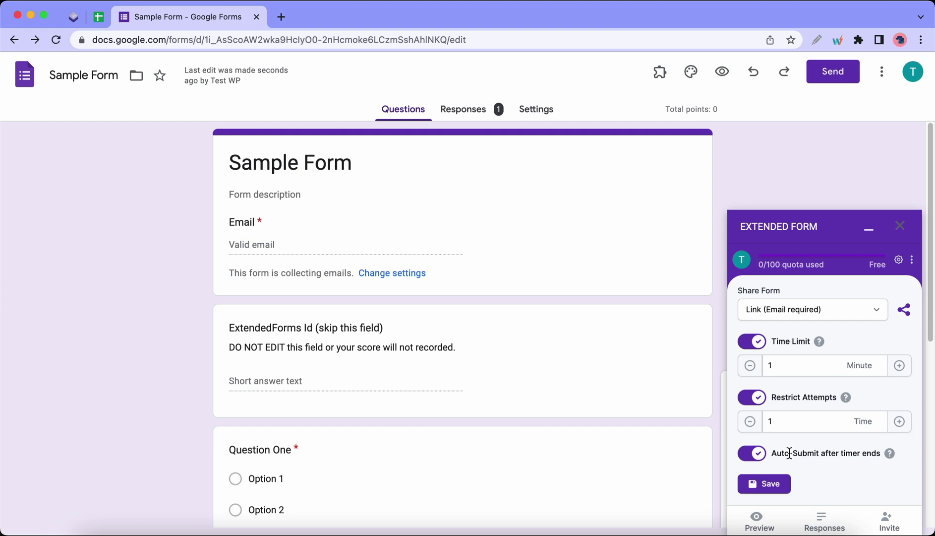
pyautogui.click(778, 483)
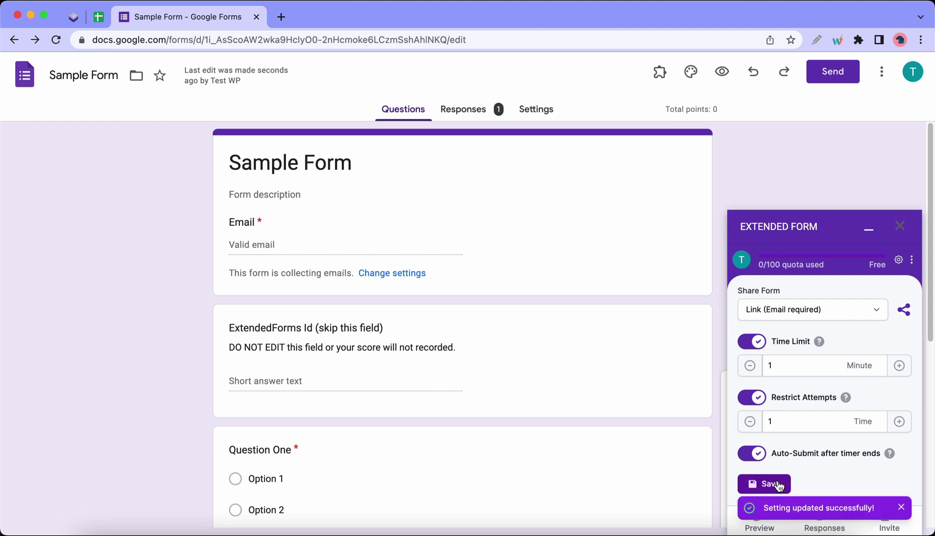
# Dismiss the saved confirmation and start the timed quiz in preview.
pyautogui.click(903, 509)
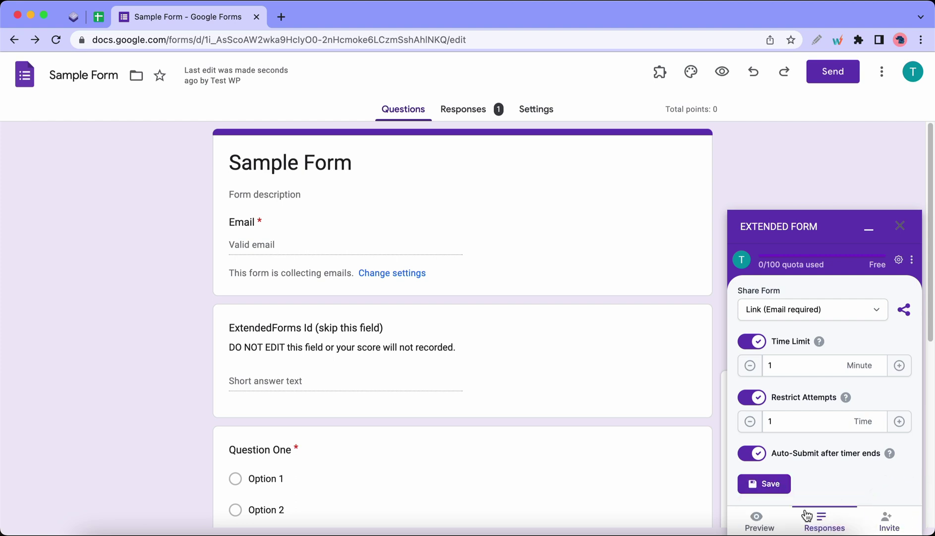
pyautogui.click(769, 523)
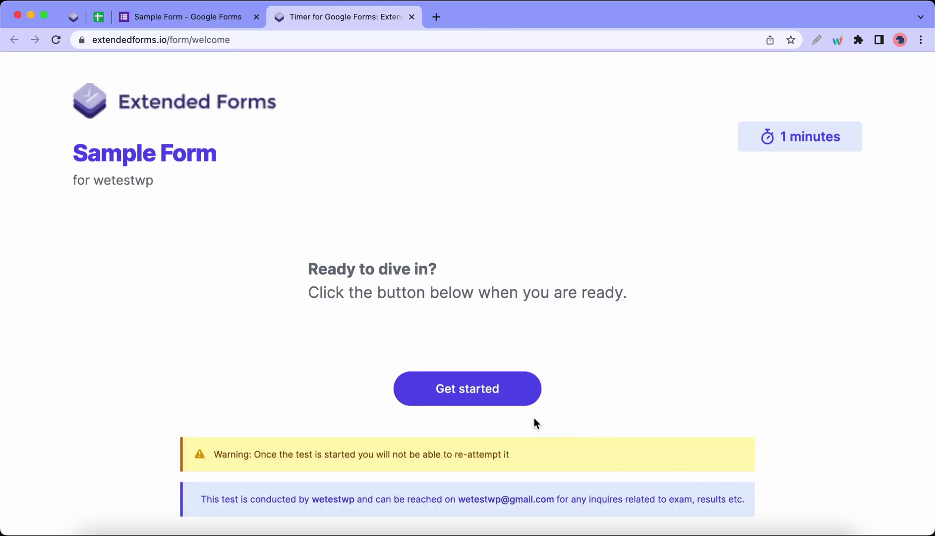
pyautogui.click(506, 400)
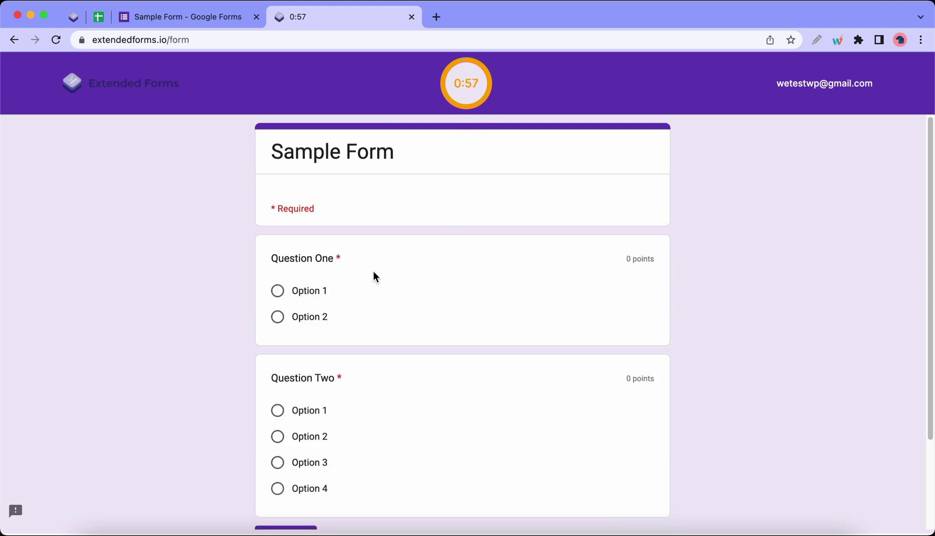
pyautogui.scroll(-3, 440, 319)
pyautogui.scroll(3, 440, 319)
# Answer Option 1 for Questions One and Two, submit, and close the quiz tab.
pyautogui.click(283, 295)
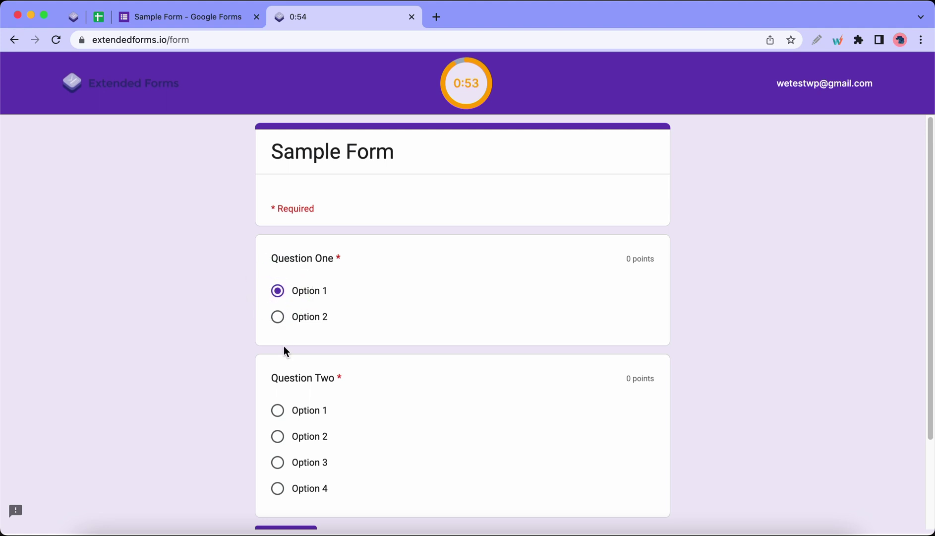
pyautogui.click(284, 411)
pyautogui.scroll(-3, 293, 389)
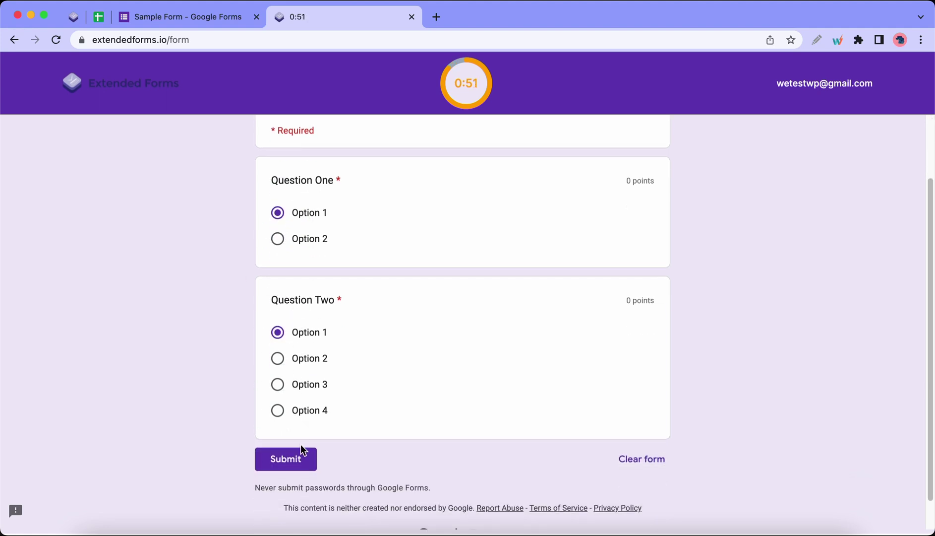
pyautogui.click(303, 461)
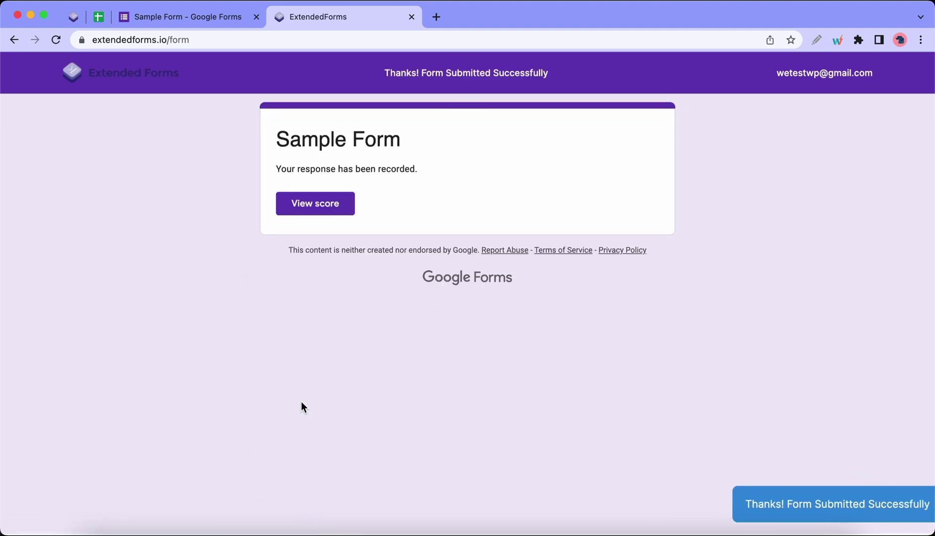
pyautogui.click(411, 17)
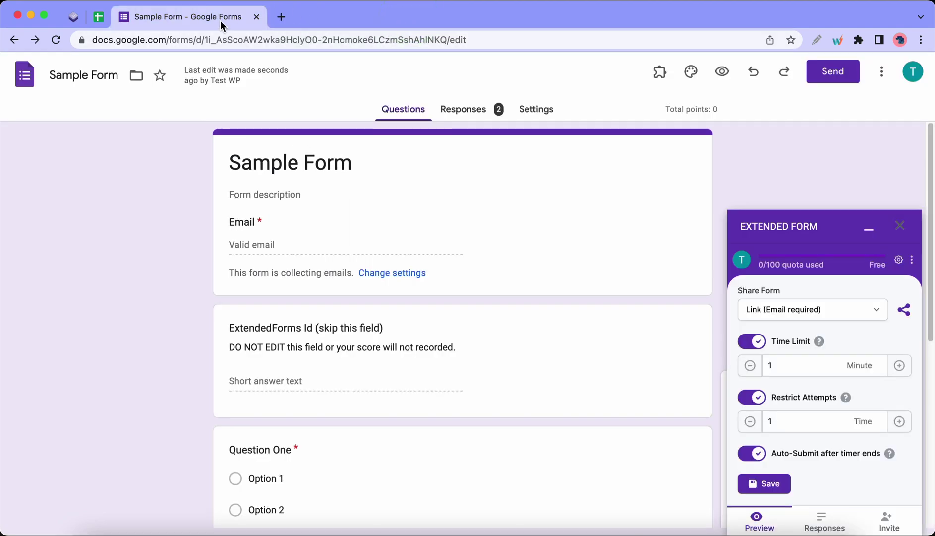
# Open Sample Form's responses in Extended Forms and choose Export CSV.
pyautogui.click(825, 521)
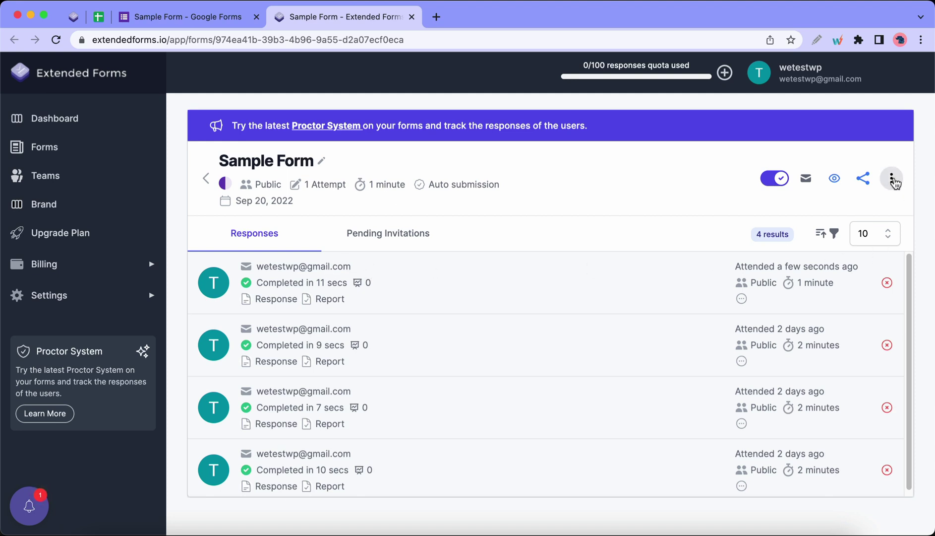
pyautogui.click(893, 180)
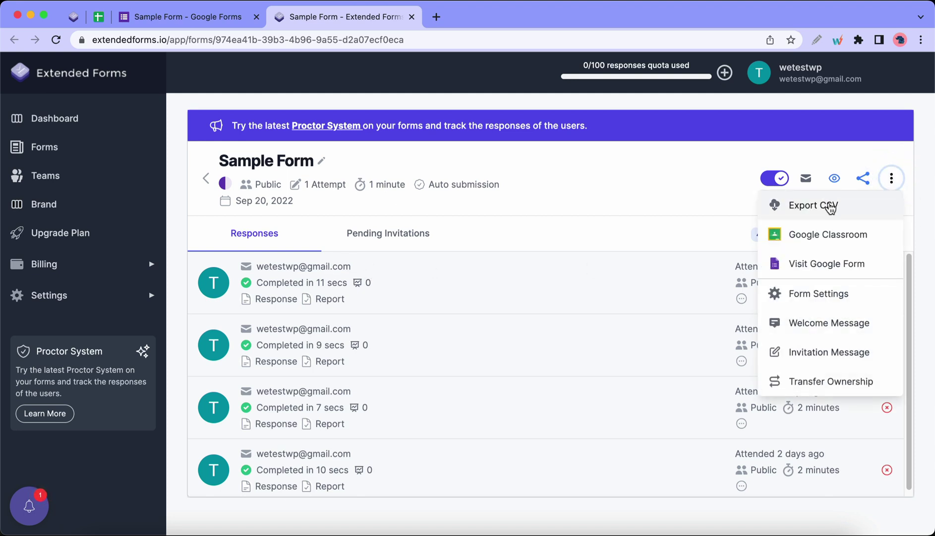
pyautogui.click(830, 208)
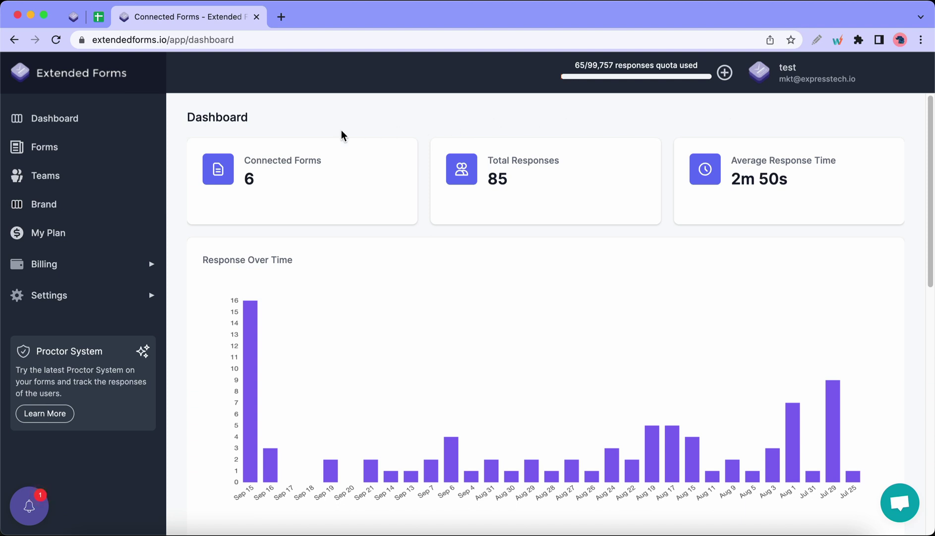
# Open Festival Volunteer Event Registration Form from the Forms list and export its responses as CSV.
pyautogui.click(59, 146)
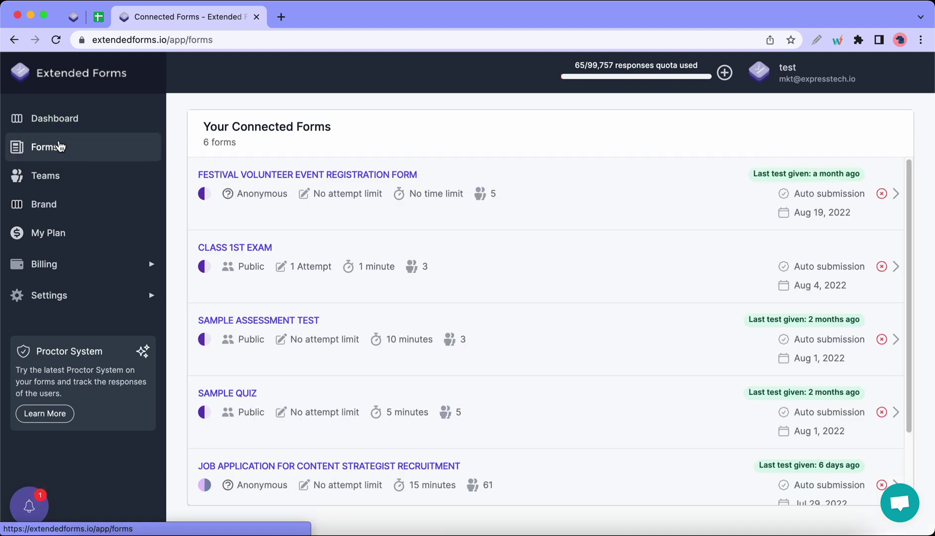
pyautogui.click(282, 174)
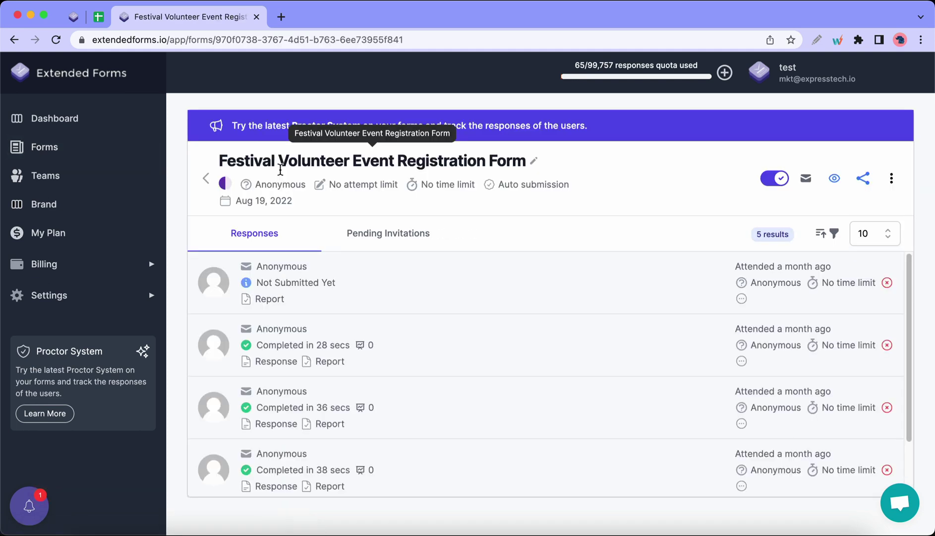
pyautogui.click(891, 178)
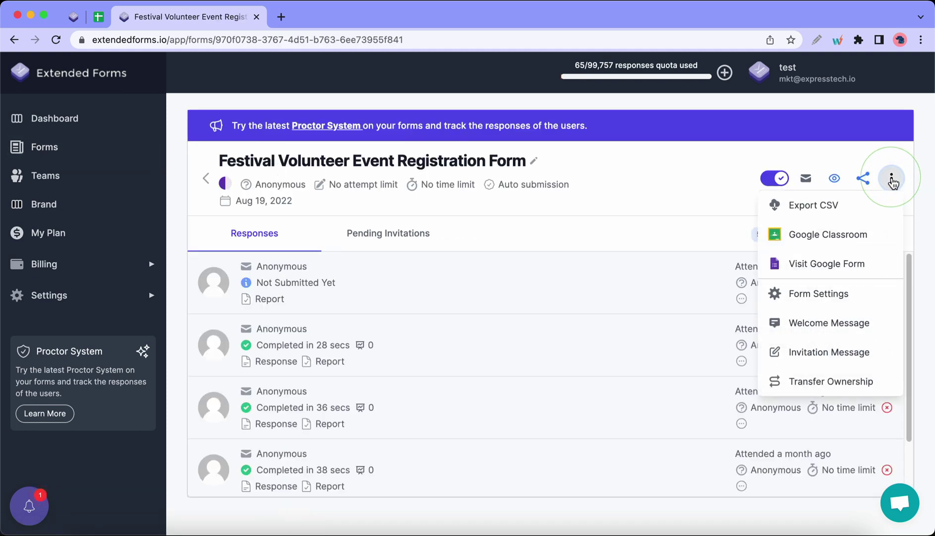
pyautogui.click(863, 214)
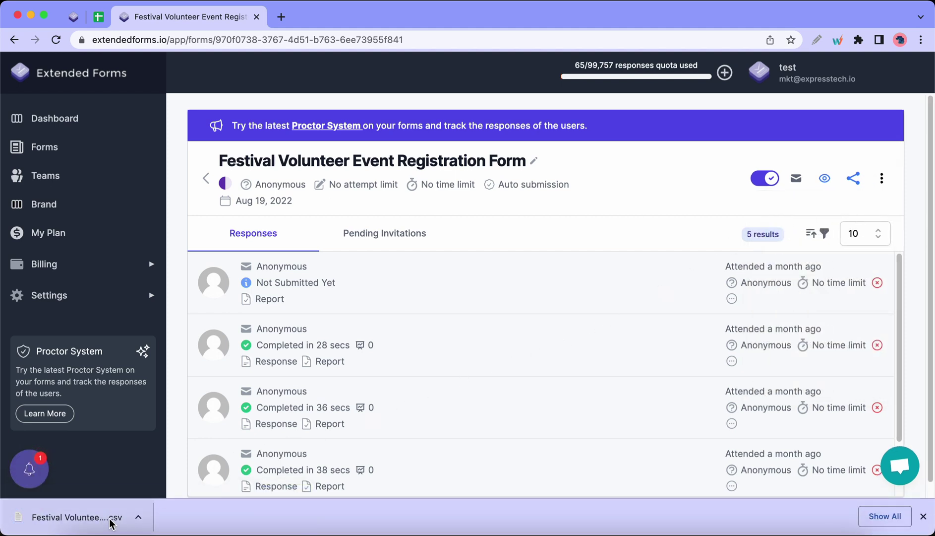
# In a new blank spreadsheet, upload Festival Volunteer Event Registration Form (4).csv via File > Open.
pyautogui.click(102, 17)
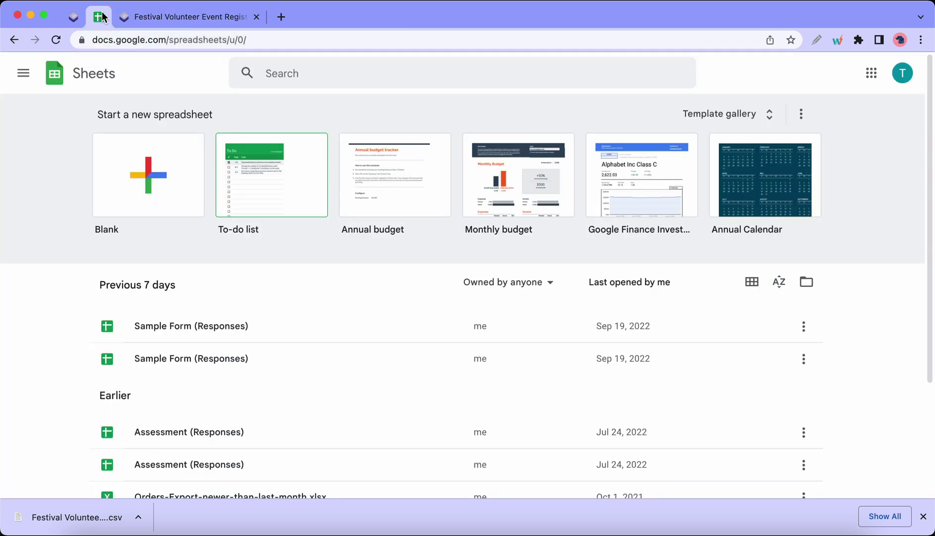
pyautogui.click(148, 173)
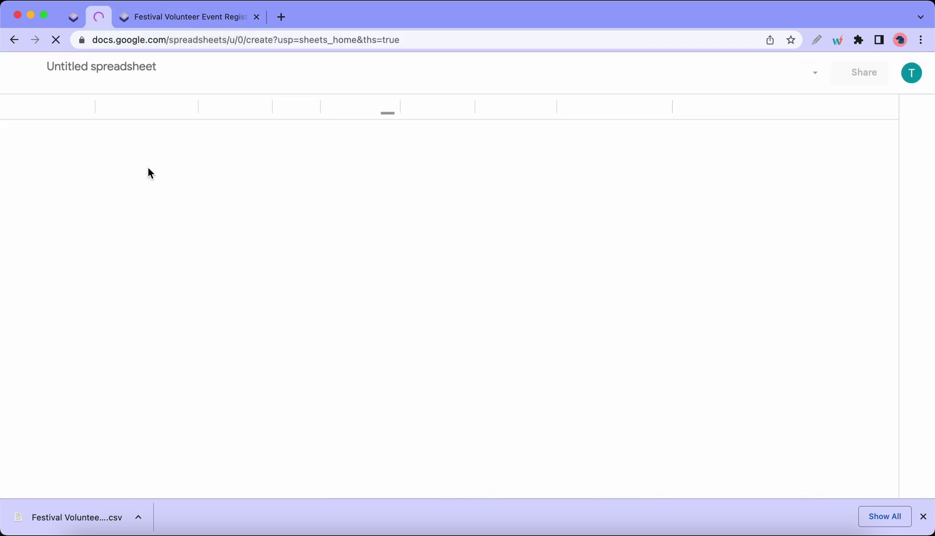
pyautogui.click(57, 88)
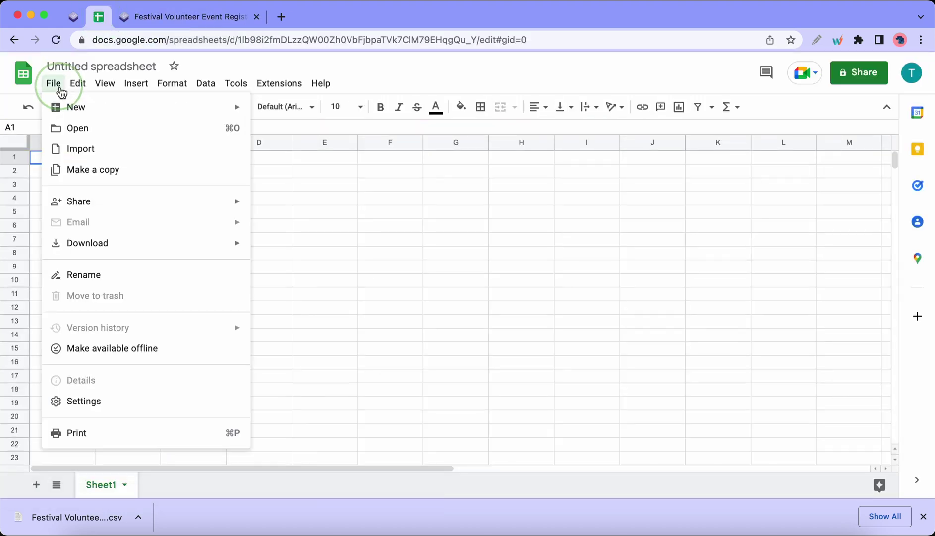
pyautogui.click(78, 128)
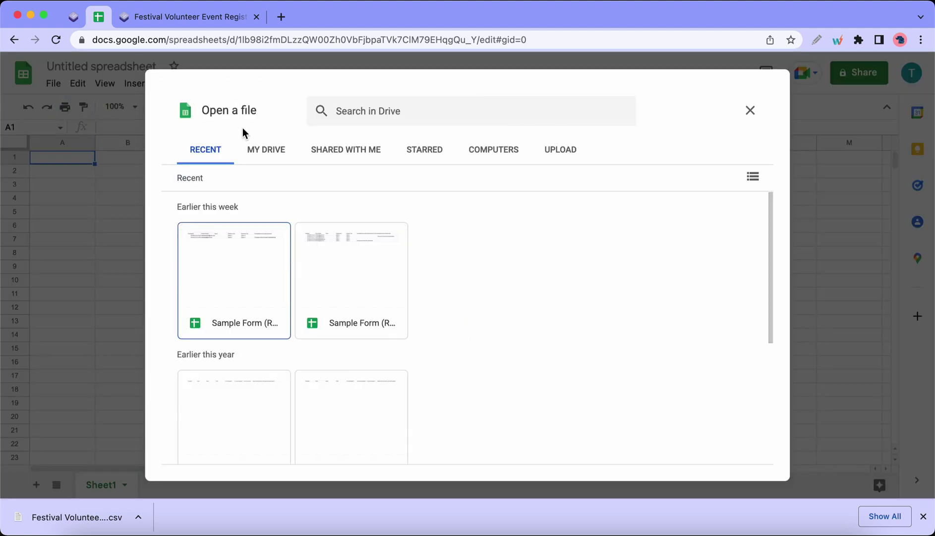
pyautogui.click(545, 149)
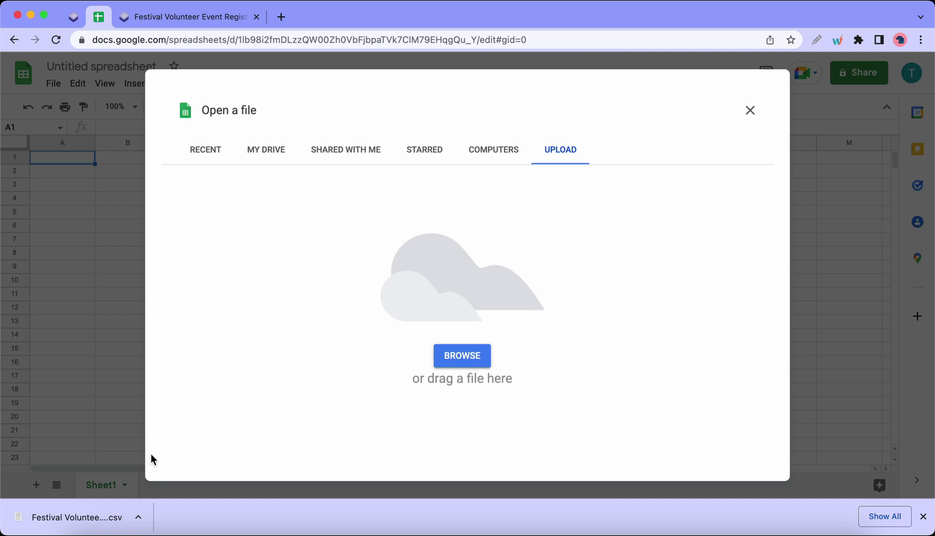
pyautogui.moveTo(105, 520); pyautogui.dragTo(447, 278)
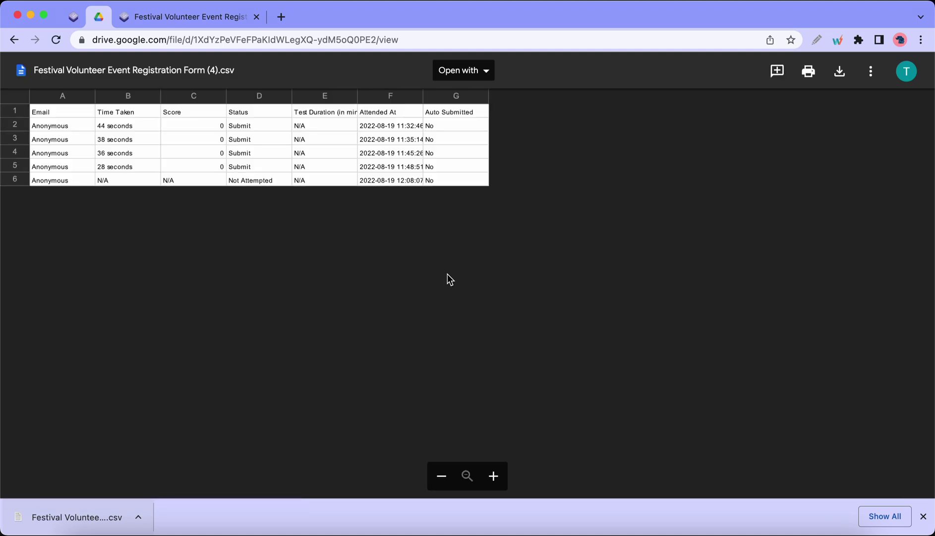
# Open the Festival Volunteer Event Registration Form responses CSV in Google Sheets from Drive.
pyautogui.click(478, 75)
pyautogui.click(492, 147)
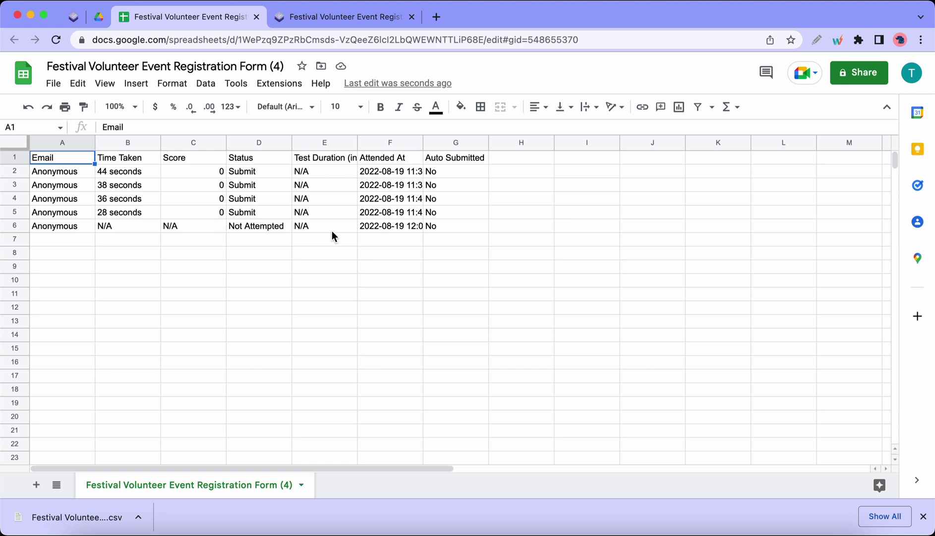
# Open the downloaded Festival Volunteer Event Registration Form (4) CSV from Chrome's download bar in Numbers.
pyautogui.click(87, 509)
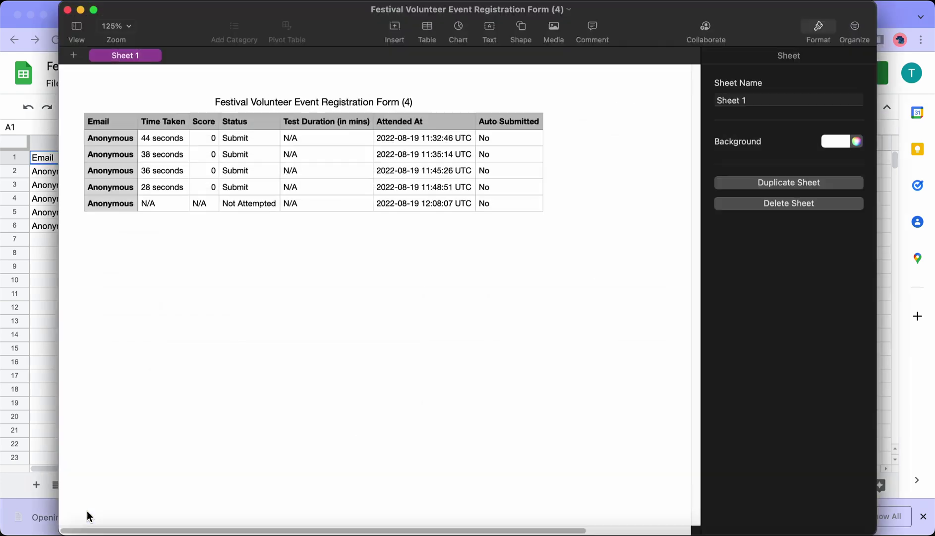